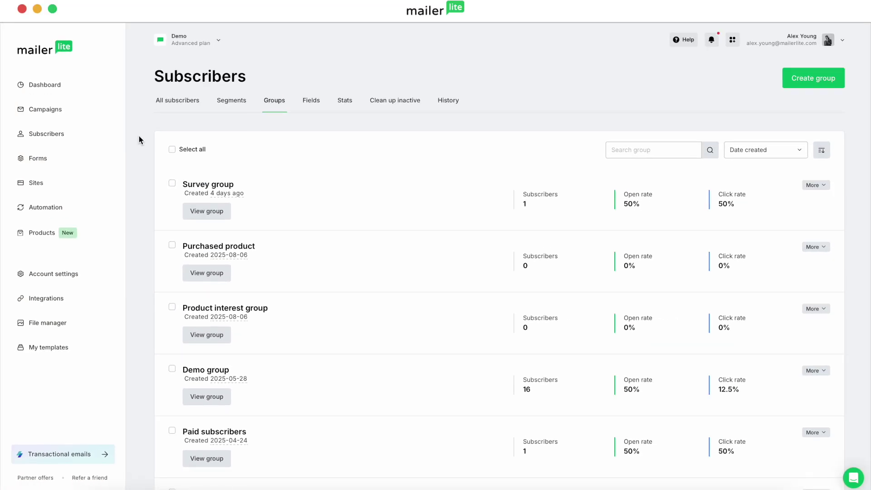
# Step: Look through the existing subscriber groups and open the first subscriber's profile from the full subscriber list
pyautogui.scroll(-2, 139, 135)
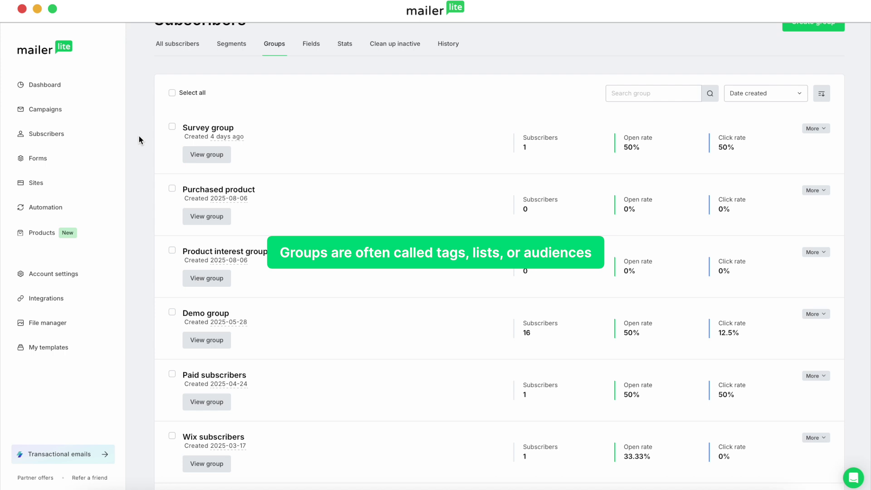
pyautogui.scroll(2, 139, 135)
pyautogui.click(166, 101)
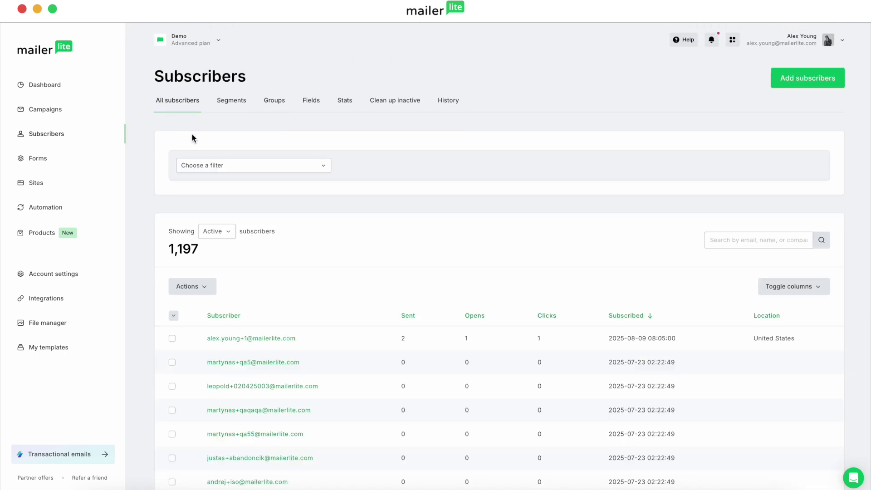
pyautogui.click(276, 339)
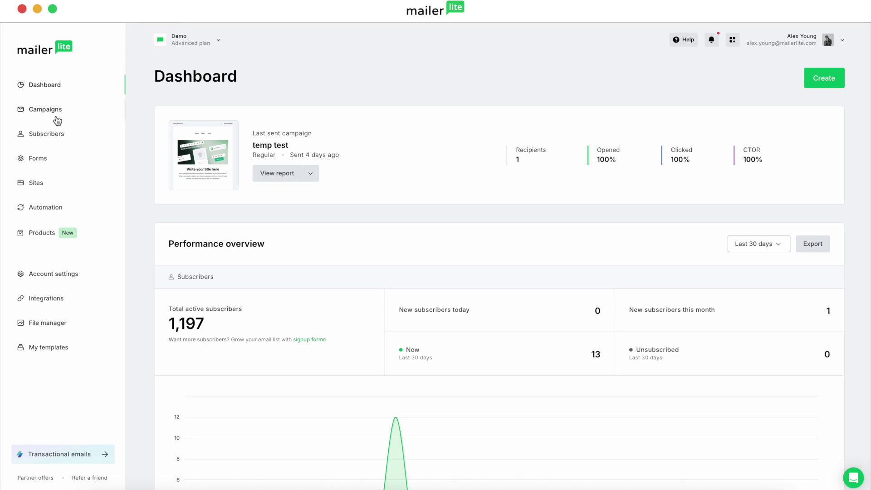
# Step: Create a new subscriber group named "Blog subscribers"
pyautogui.click(46, 135)
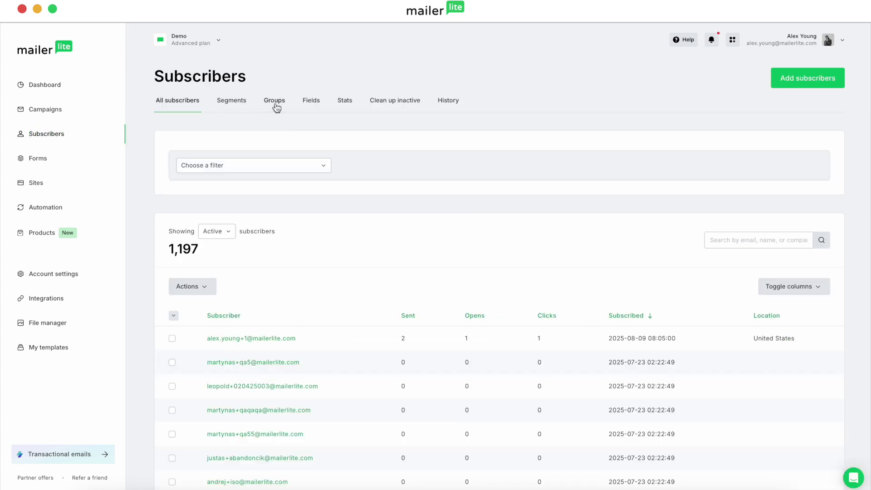
pyautogui.click(276, 105)
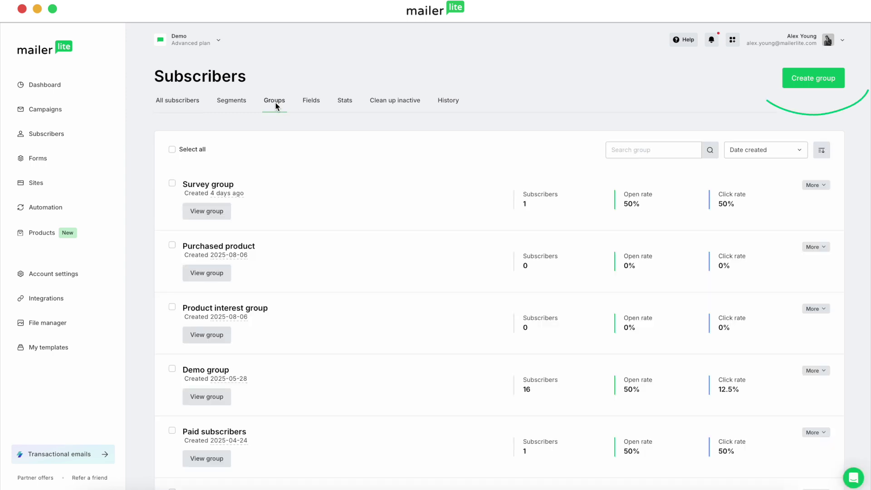
pyautogui.click(821, 84)
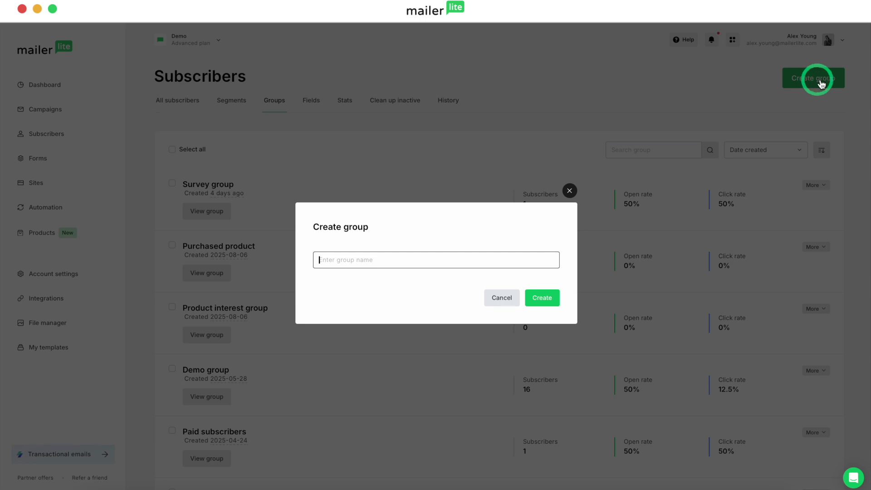
pyautogui.write('Blog subscribers')
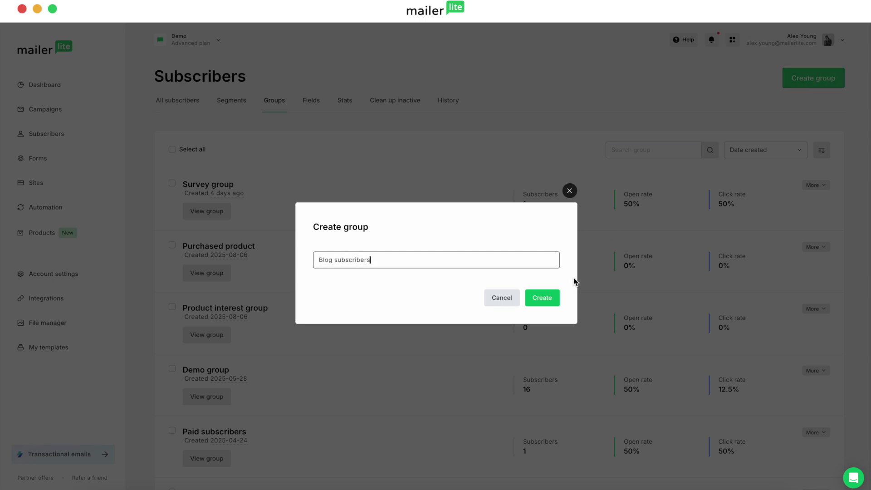
pyautogui.click(543, 298)
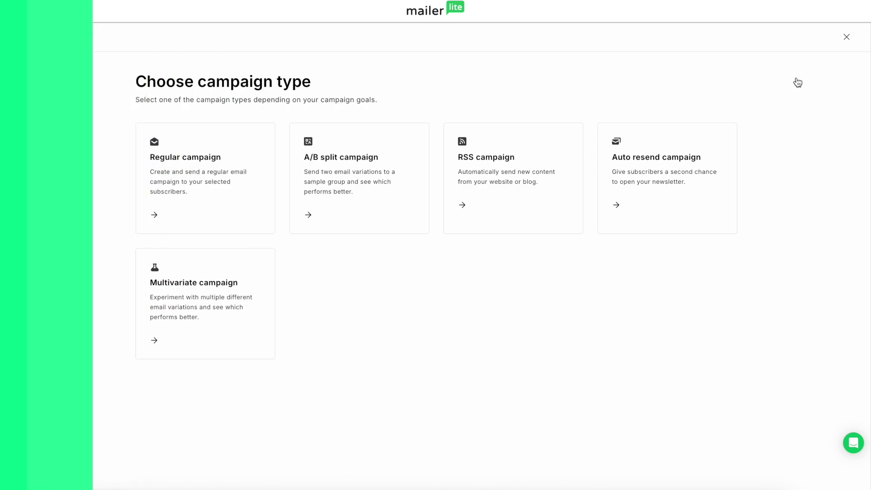
# Step: Start a regular campaign and open its recipient selection at the list of groups
pyautogui.click(228, 161)
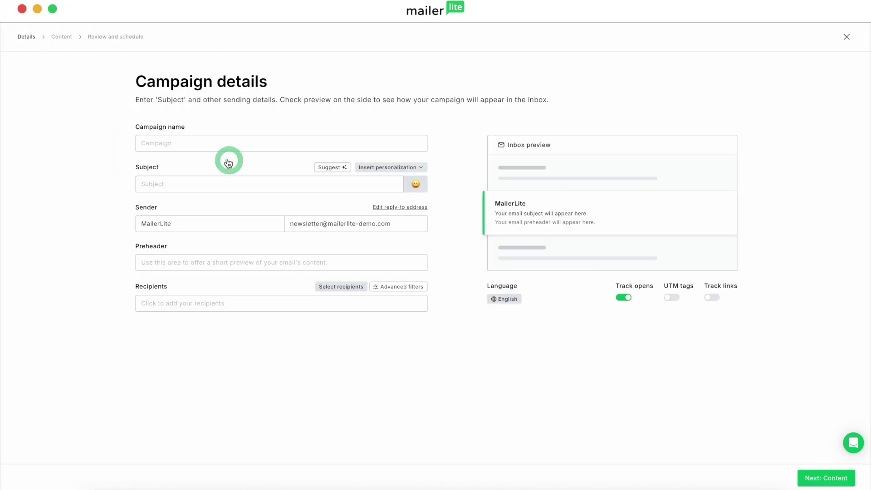
pyautogui.click(341, 287)
pyautogui.scroll(-8, 341, 289)
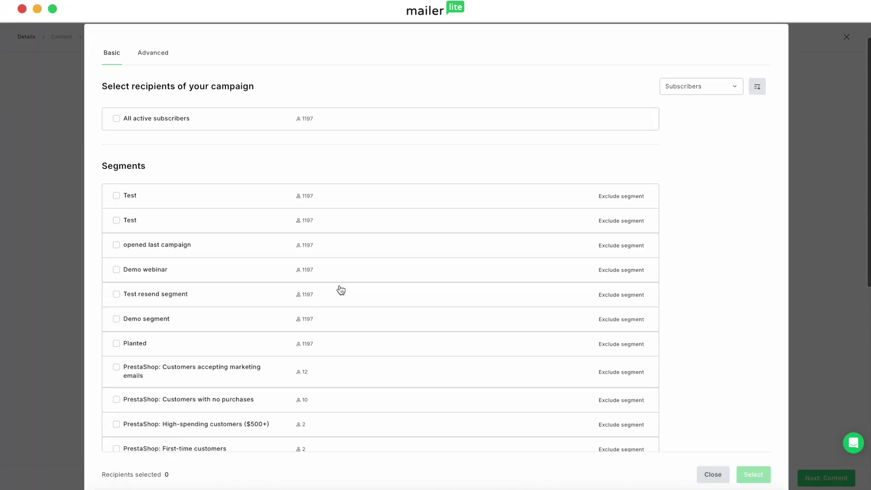
pyautogui.scroll(-2, 340, 289)
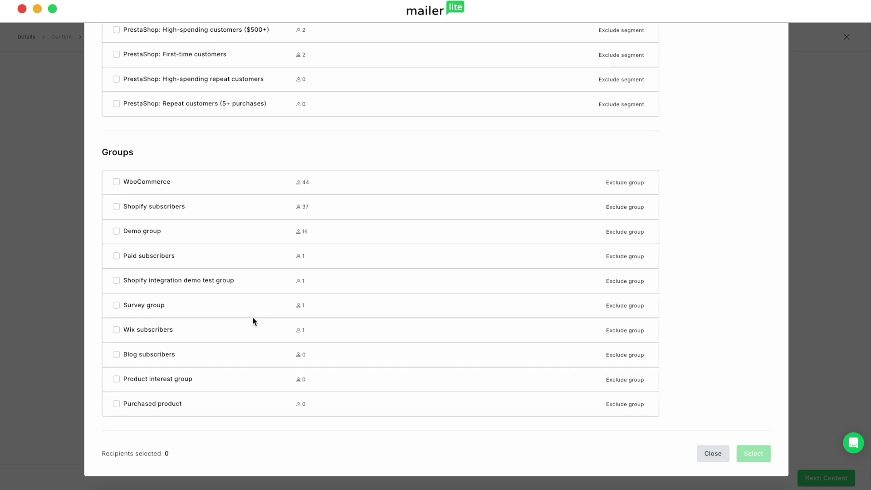
# Step: Select and deselect the Blog subscribers group as a campaign recipient, and exclude it instead
pyautogui.click(116, 356)
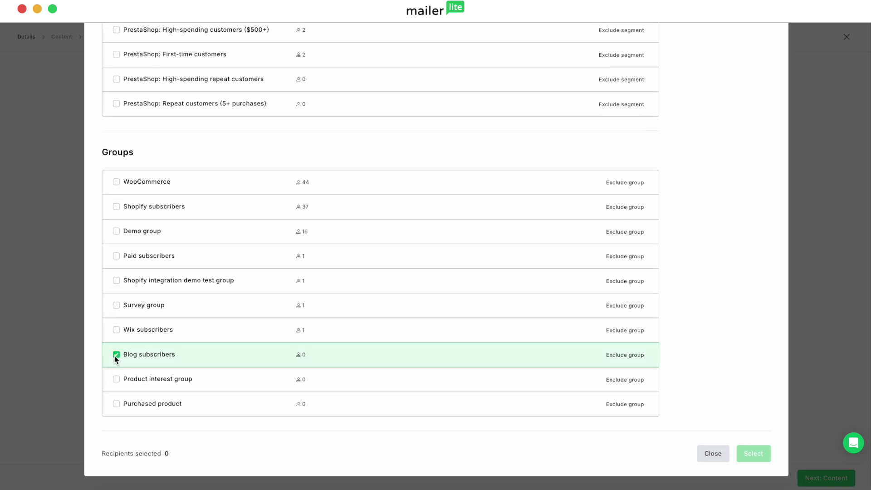
pyautogui.click(115, 355)
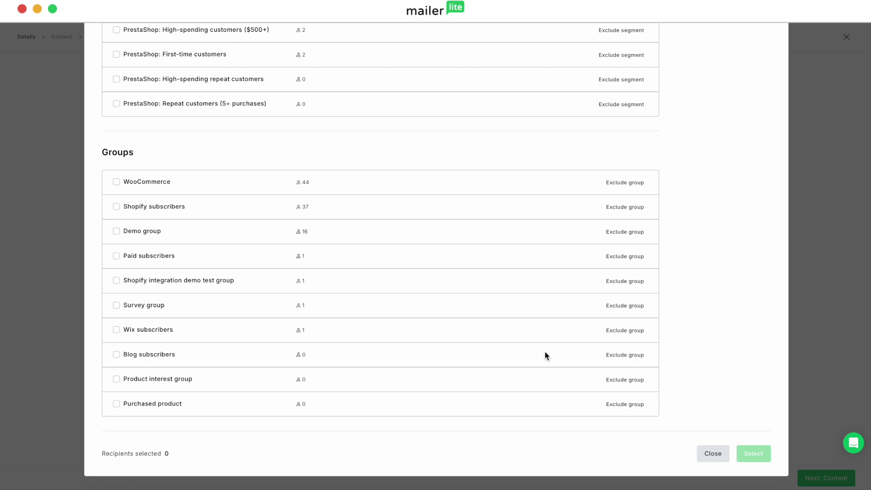
pyautogui.click(620, 356)
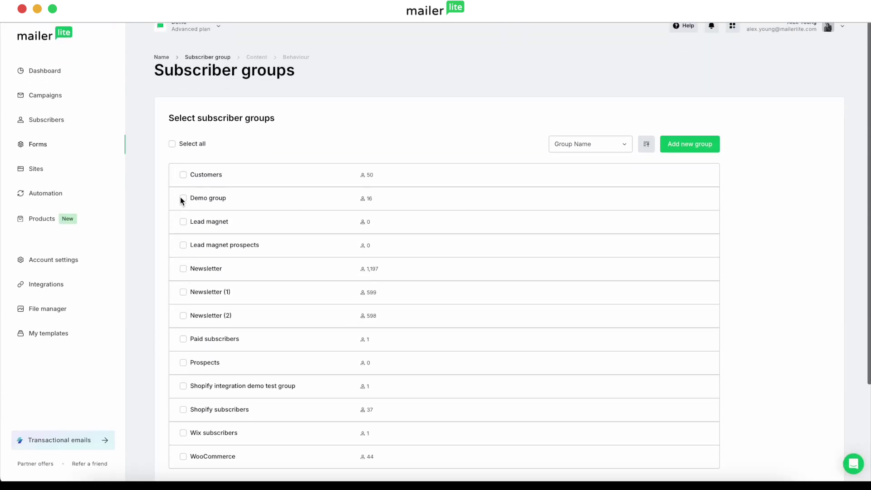
# Step: Assign Demo group as the form's subscriber group and continue to the form content
pyautogui.click(183, 199)
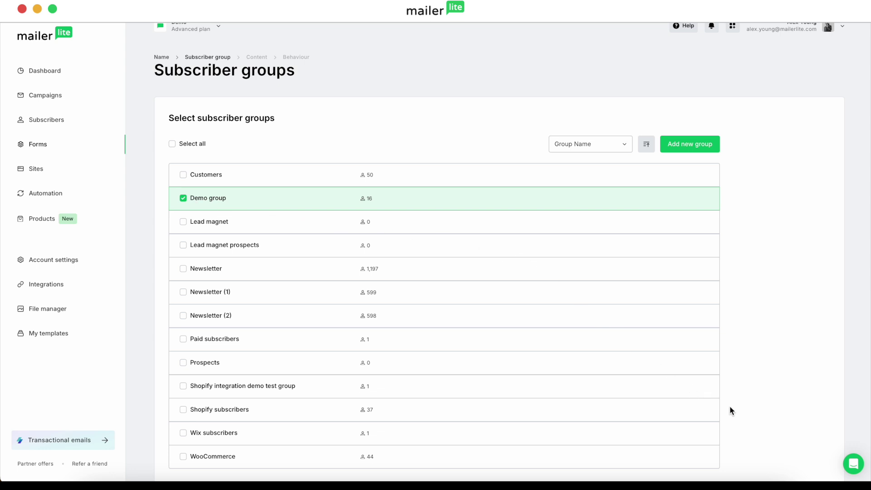
pyautogui.scroll(-5, 730, 405)
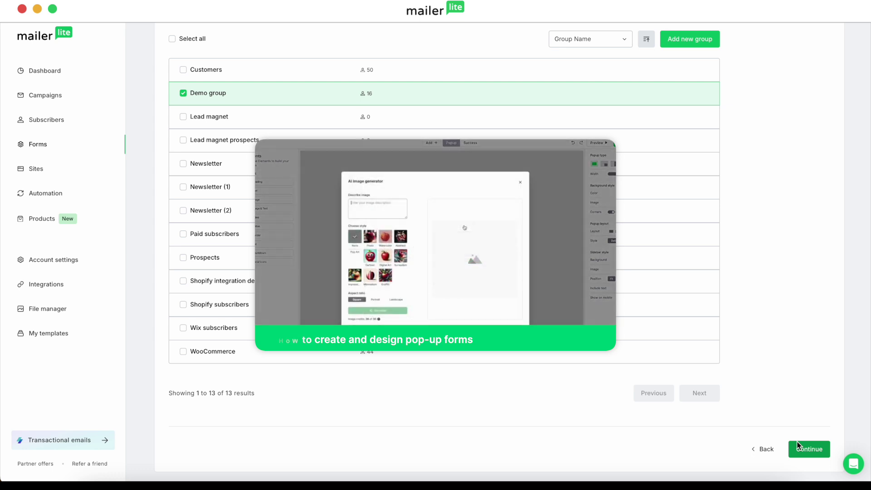
pyautogui.click(808, 448)
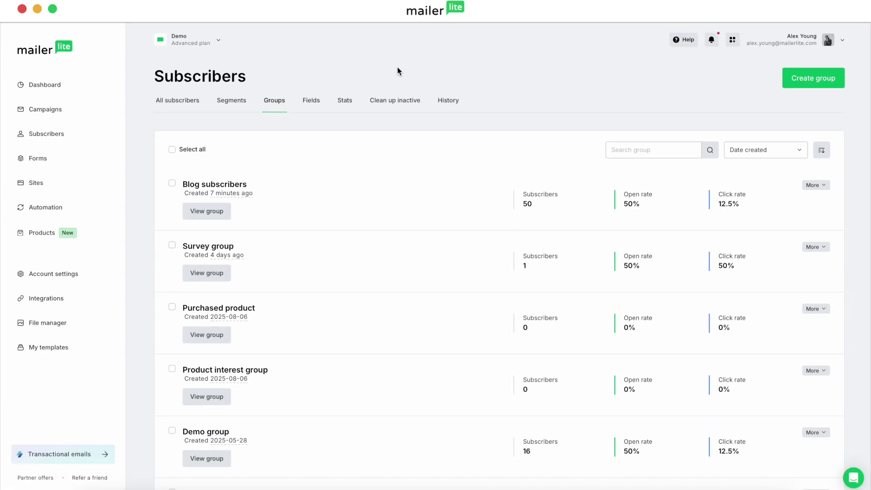
# Step: Open the full subscriber list and select the first four subscribers individually
pyautogui.click(171, 101)
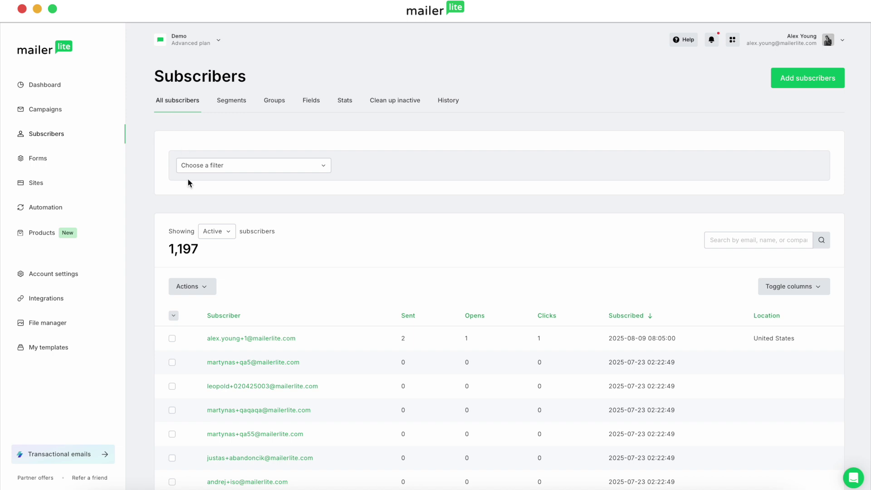
pyautogui.click(172, 338)
pyautogui.click(172, 386)
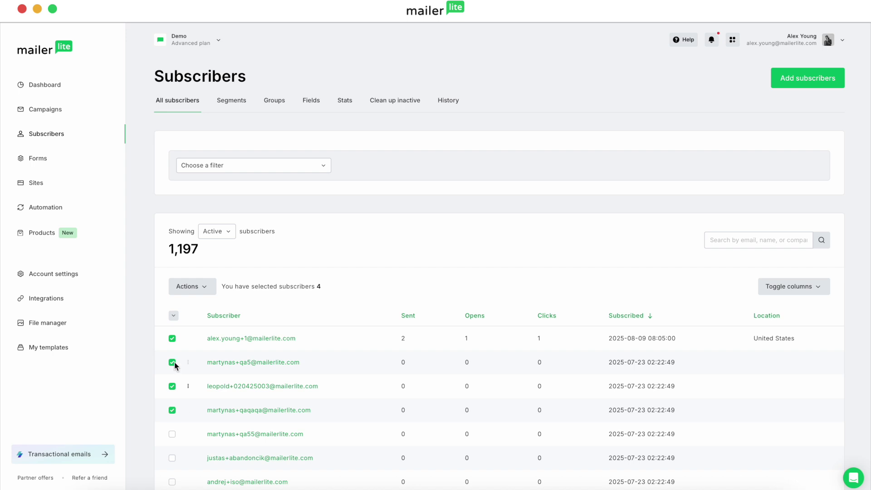
# Step: Select all visible subscribers on the page and extend the selection to all subscribers in the account
pyautogui.click(173, 317)
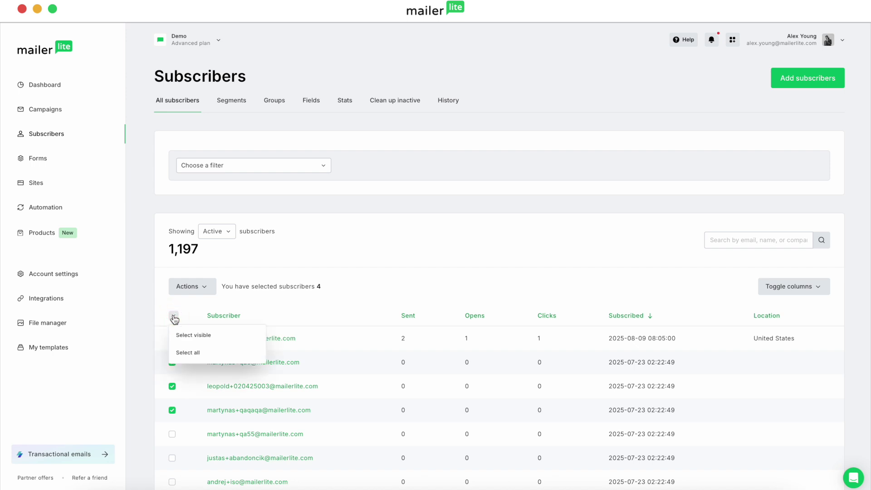
pyautogui.click(197, 341)
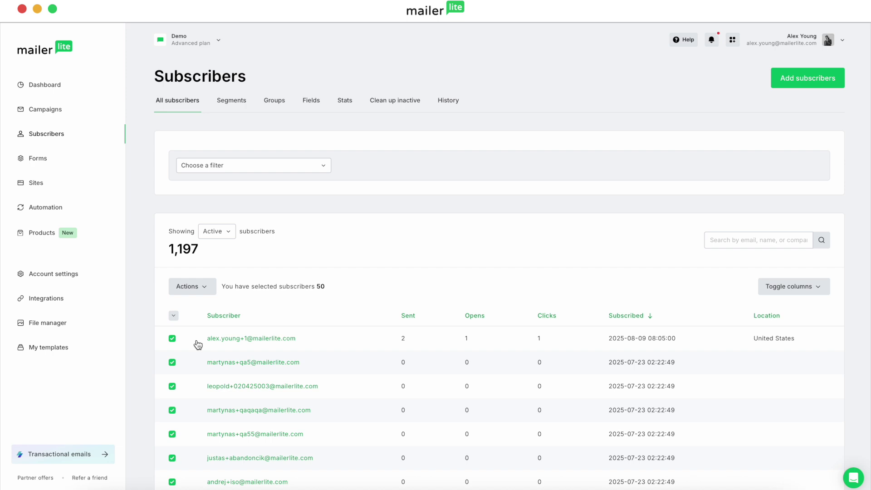
pyautogui.scroll(-20, 198, 345)
pyautogui.scroll(20, 197, 355)
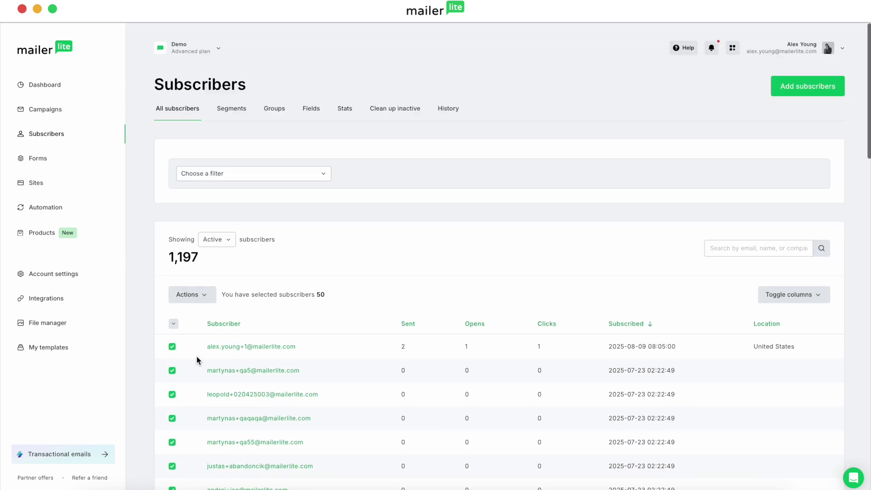
pyautogui.scroll(-1, 197, 356)
pyautogui.click(173, 317)
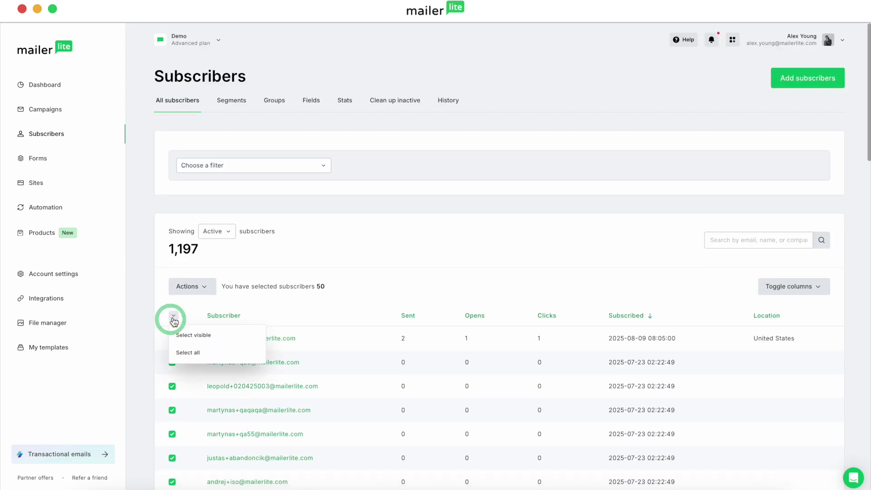
pyautogui.click(186, 352)
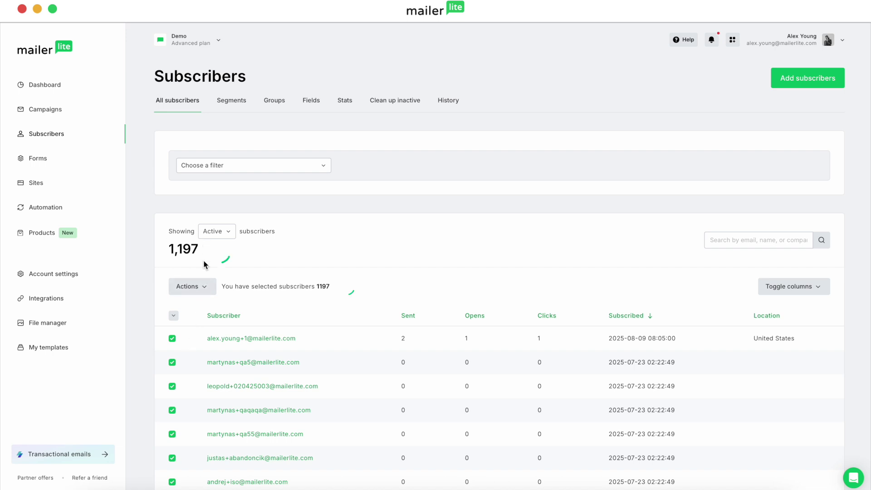
# Step: Limit the selection to the visible subscribers and start adding them to a group
pyautogui.click(174, 315)
pyautogui.click(185, 336)
pyautogui.click(196, 291)
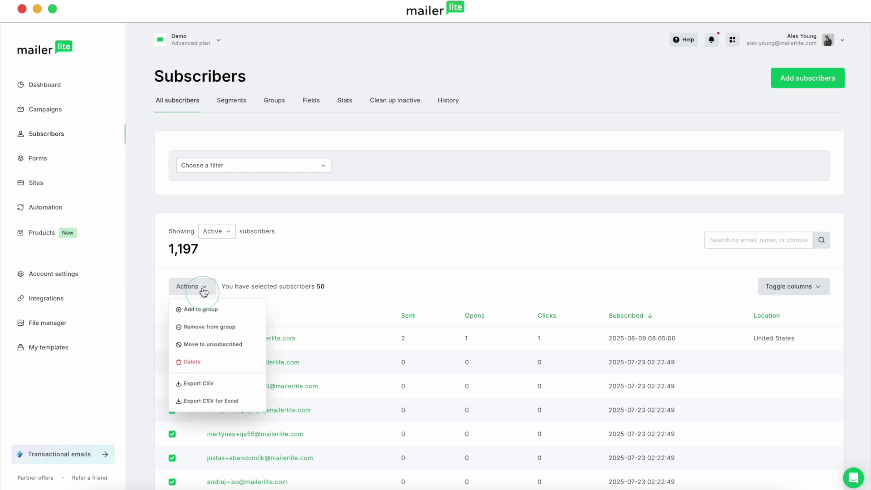
pyautogui.click(202, 312)
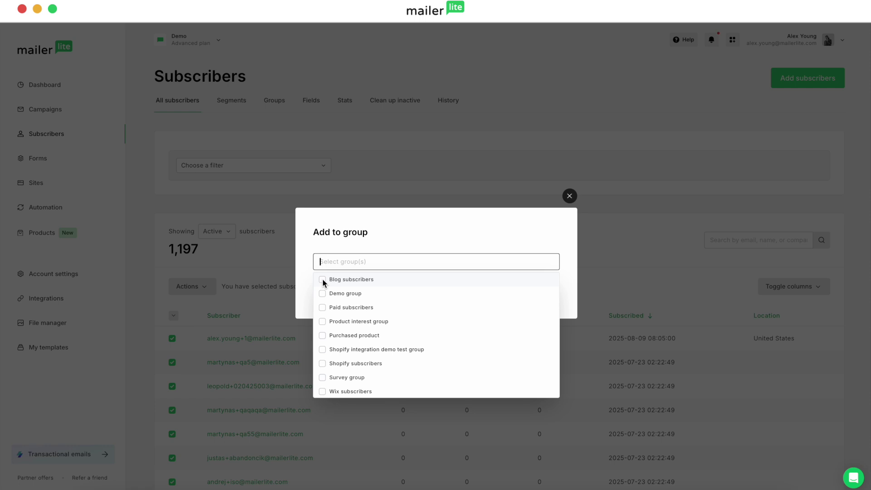
# Step: Enter "new group" as the name of a group to add, and clear the entry again
pyautogui.write('new group')
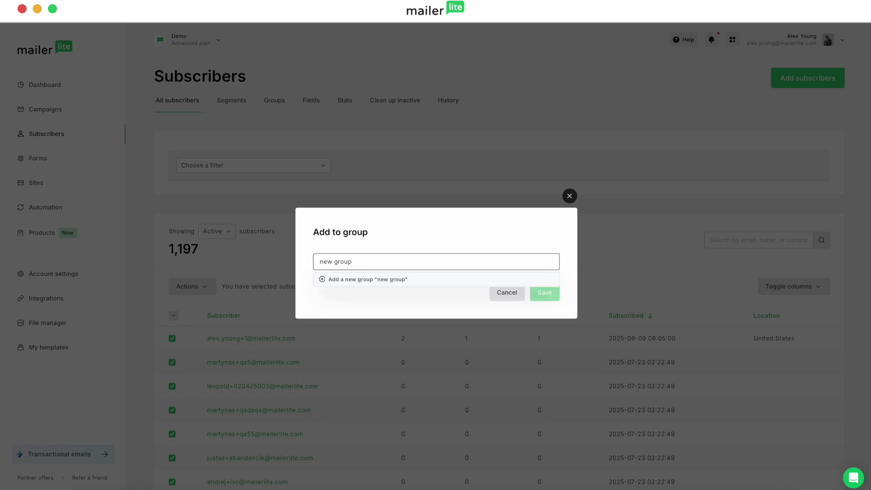
pyautogui.press('BackSpace')
pyautogui.press('BackSpace')
pyautogui.press('BackSpace')
pyautogui.press('BackSpace')
pyautogui.press('BackSpace')
pyautogui.press('BackSpace')
pyautogui.press('BackSpace')
pyautogui.press('BackSpace')
pyautogui.press('BackSpace')
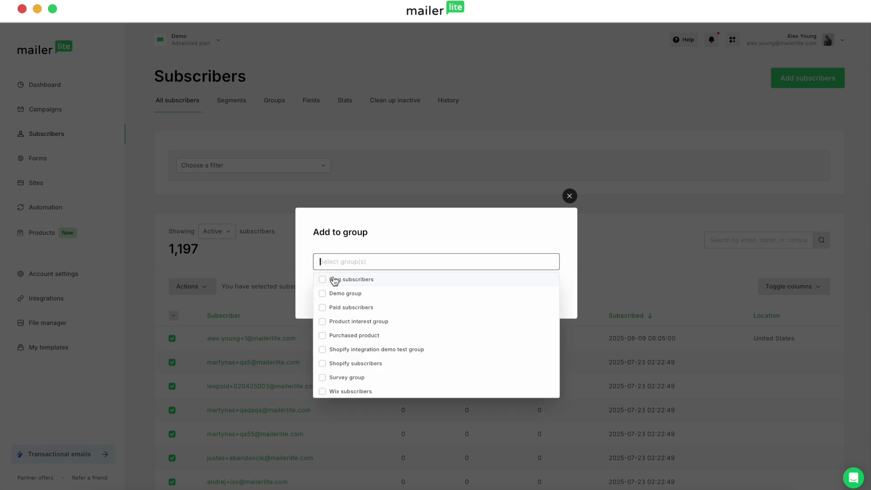
# Step: Choose Blog subscribers as the target group and save the selected subscribers to it
pyautogui.click(323, 281)
pyautogui.click(378, 233)
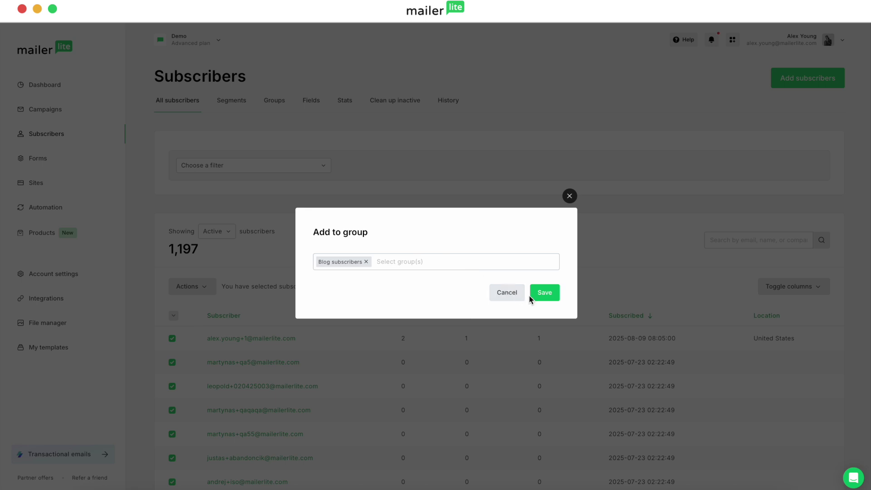
pyautogui.click(545, 294)
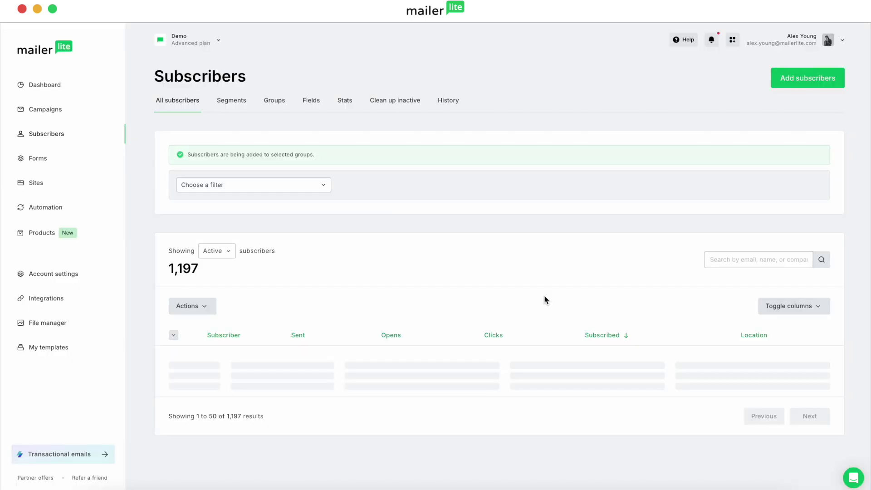